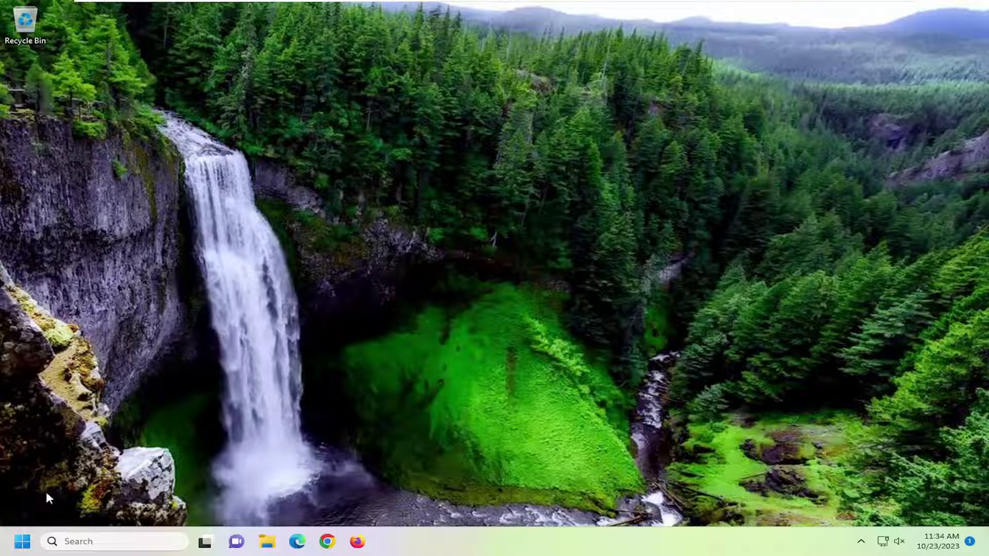
Step: Search the taskbar for 'settings' and launch the Settings app from the results
left_click(90, 543)
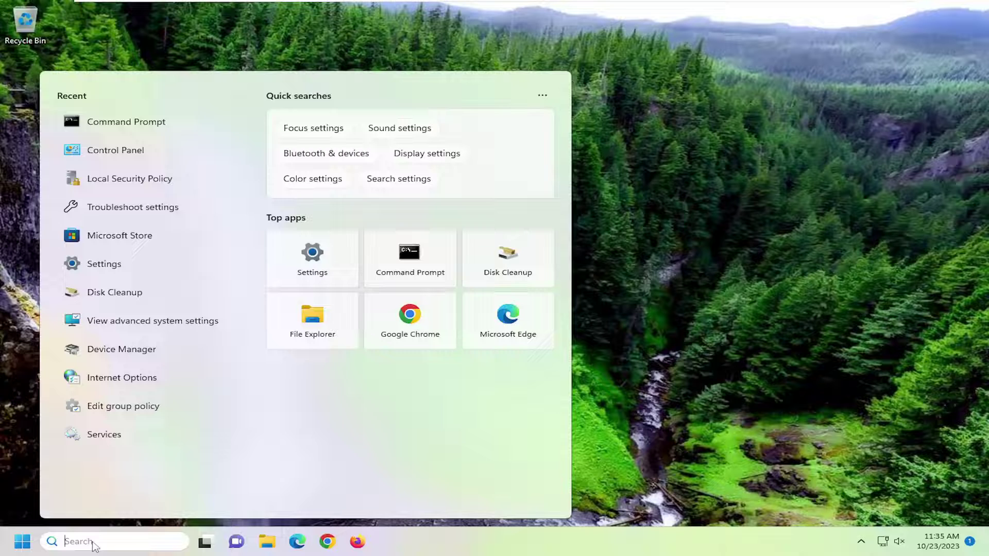
type("settingsings")
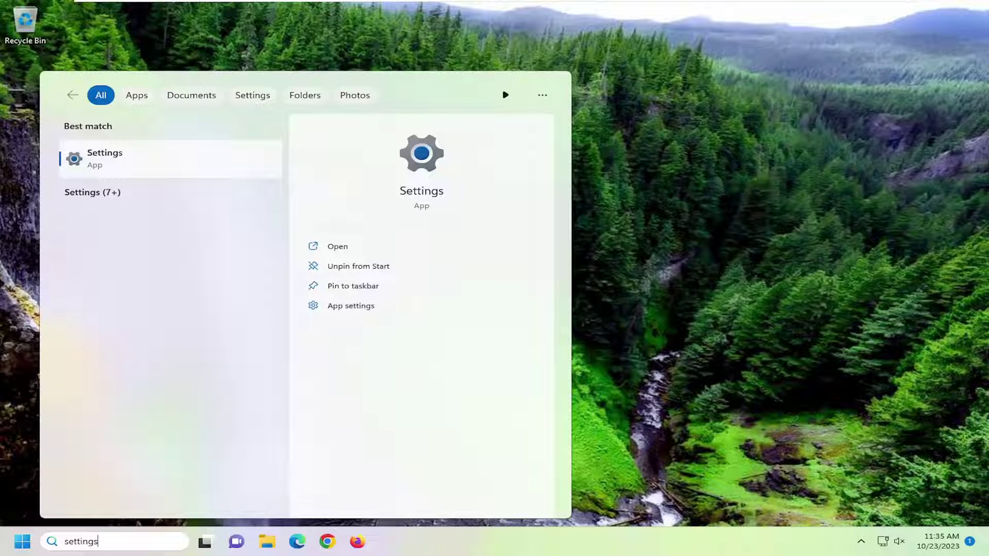
left_click(107, 162)
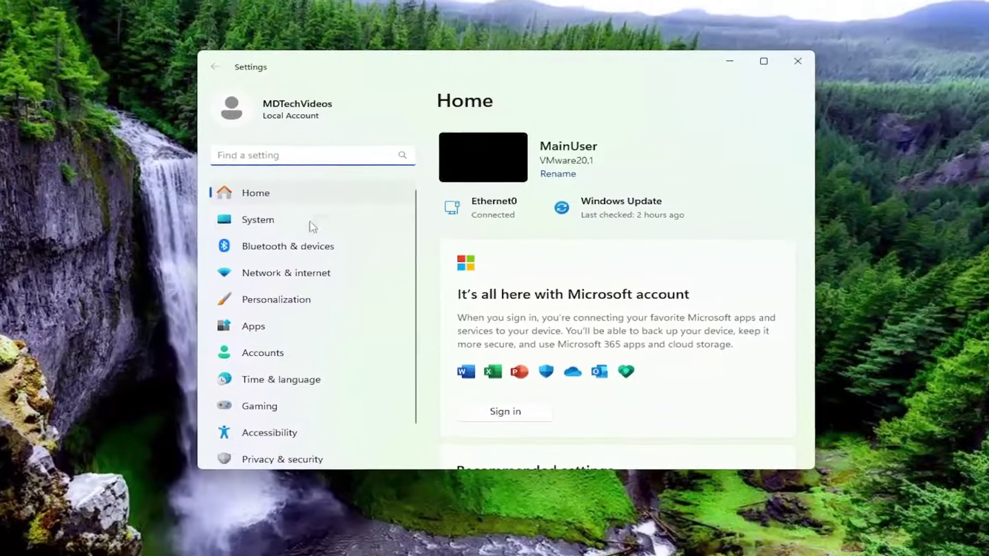
scroll(232, 430, "down", 2)
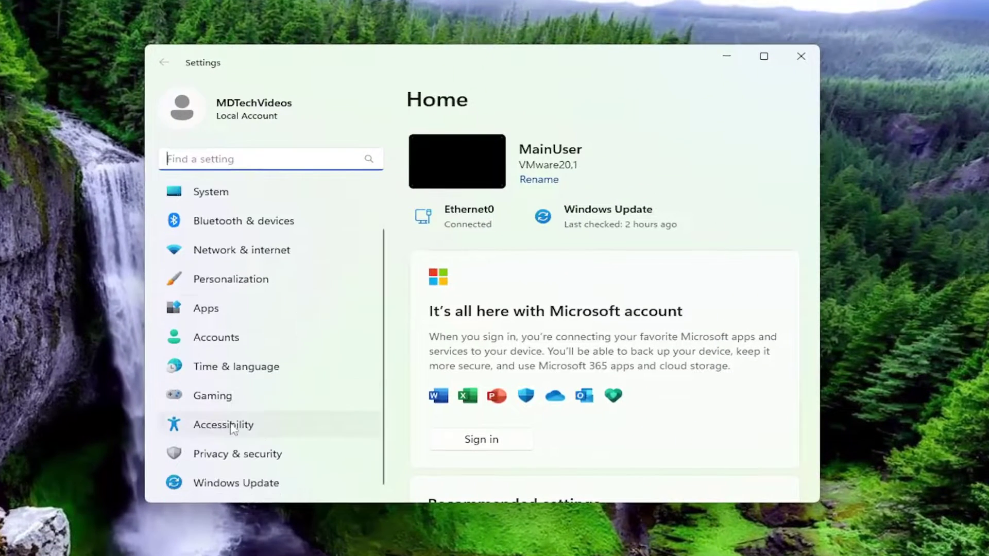
Step: Go to the Accessibility section from the Settings left navigation
left_click(205, 432)
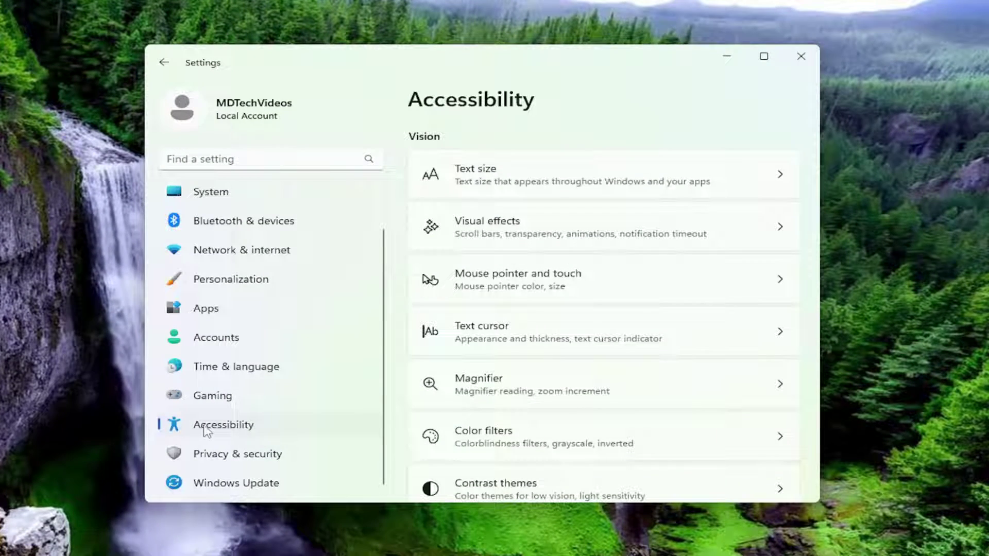
scroll(526, 244, "down", 2)
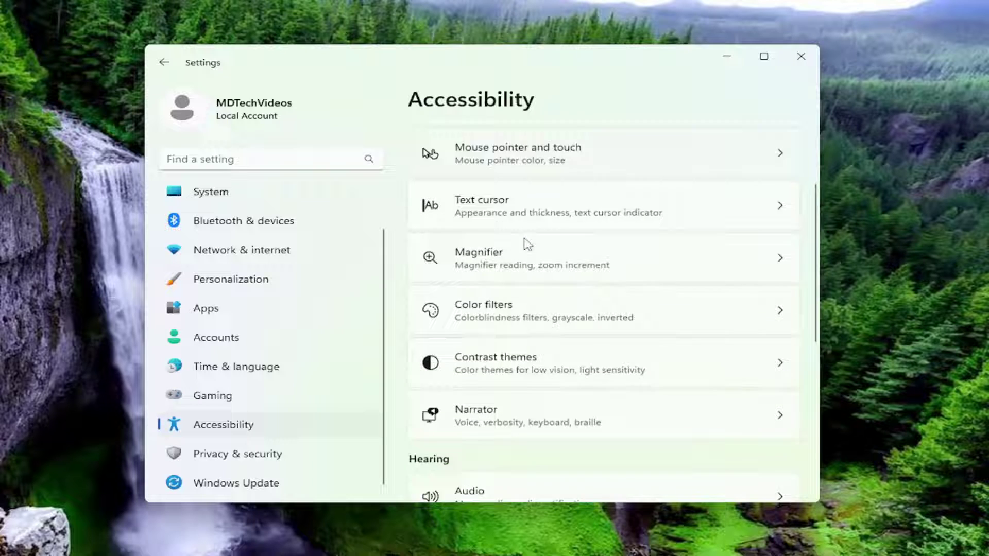
scroll(525, 244, "down", 2)
scroll(526, 243, "down", 2)
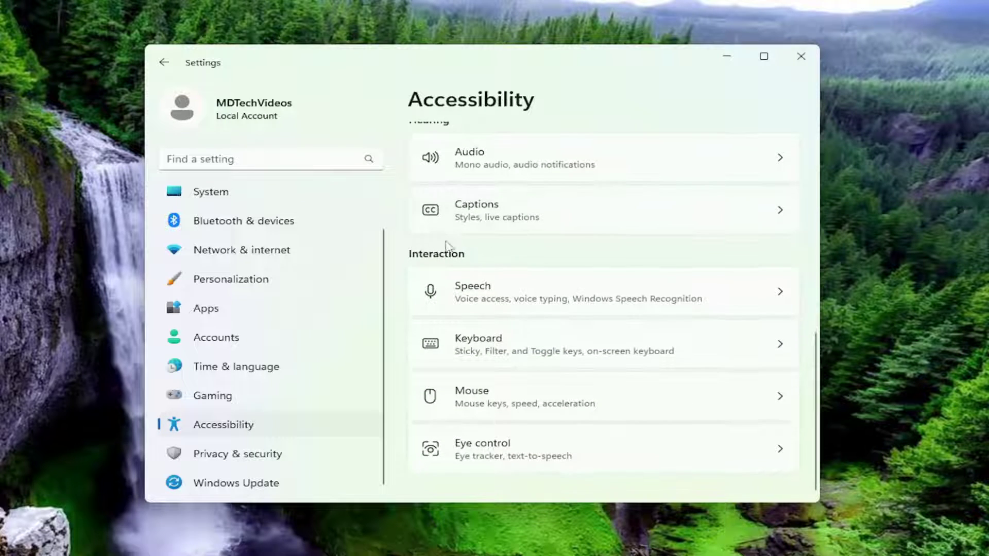
Step: Open Accessibility > Keyboard and leave the Sticky keys toggle On
left_click(490, 351)
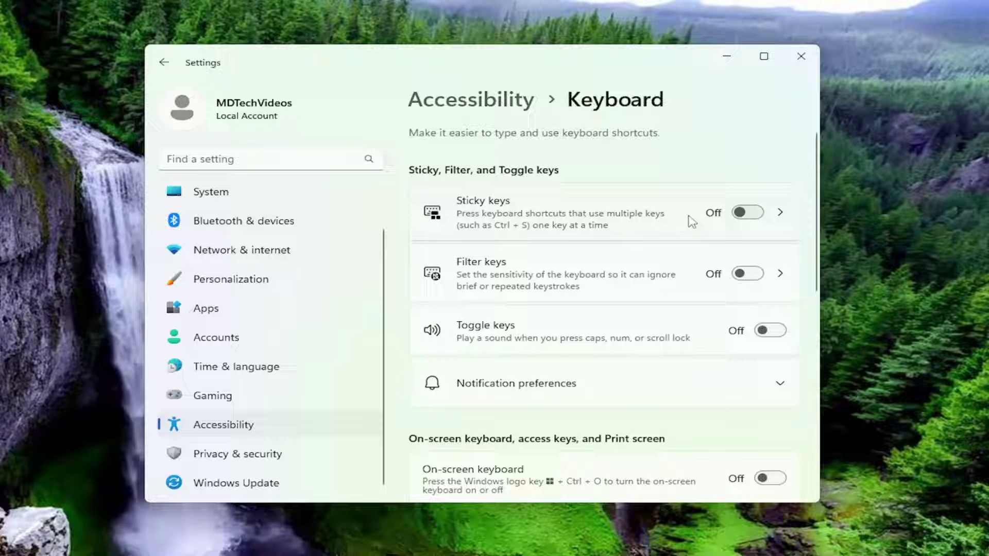
left_click(748, 215)
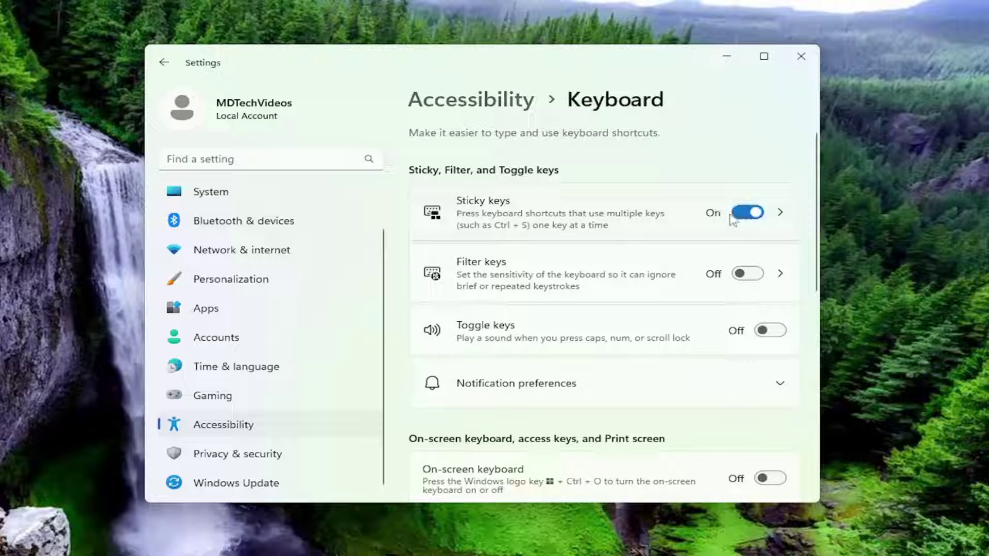
left_click(746, 216)
left_click(747, 209)
Step: Switch the Sticky keys toggle to Off on the Keyboard page
left_click(746, 212)
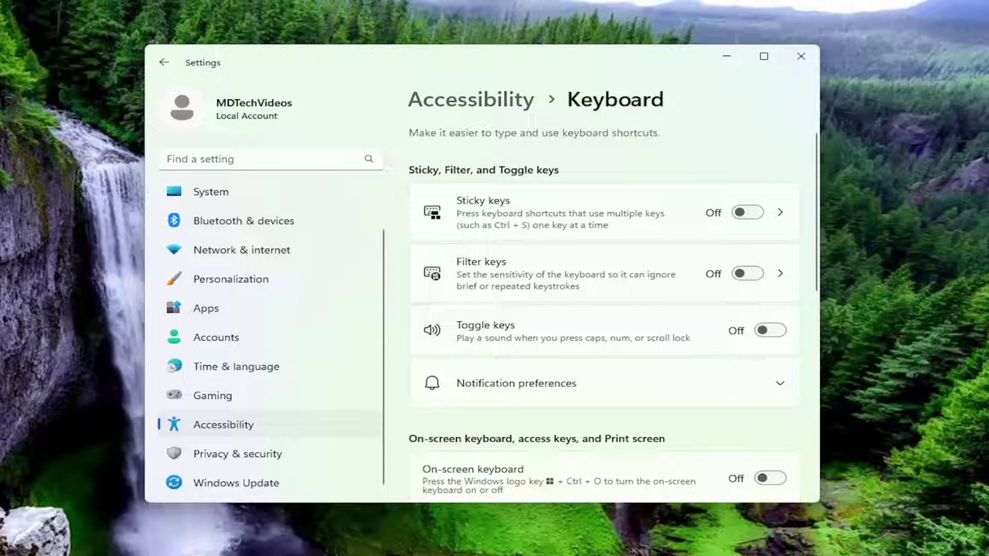
Step: Close the Settings window with its top-right X button
left_click(801, 55)
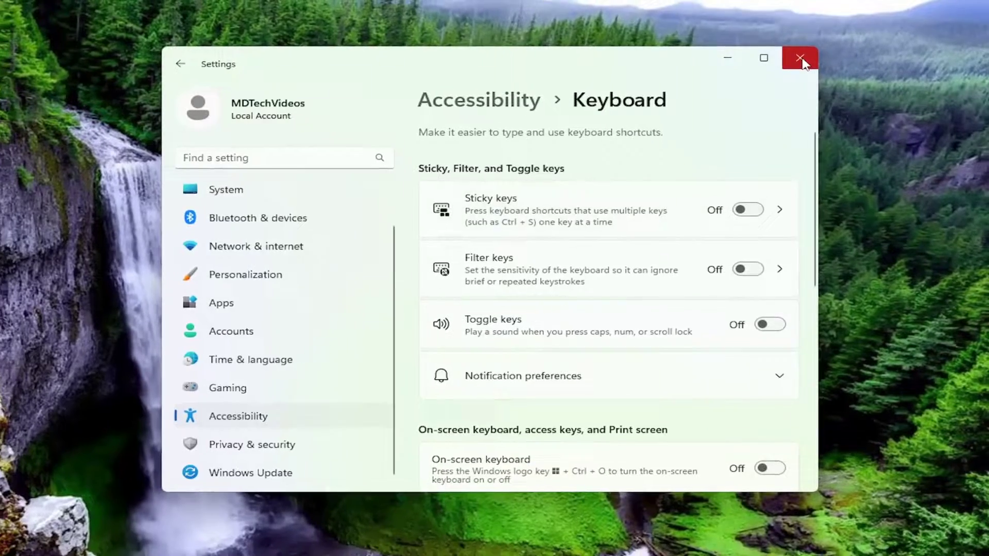